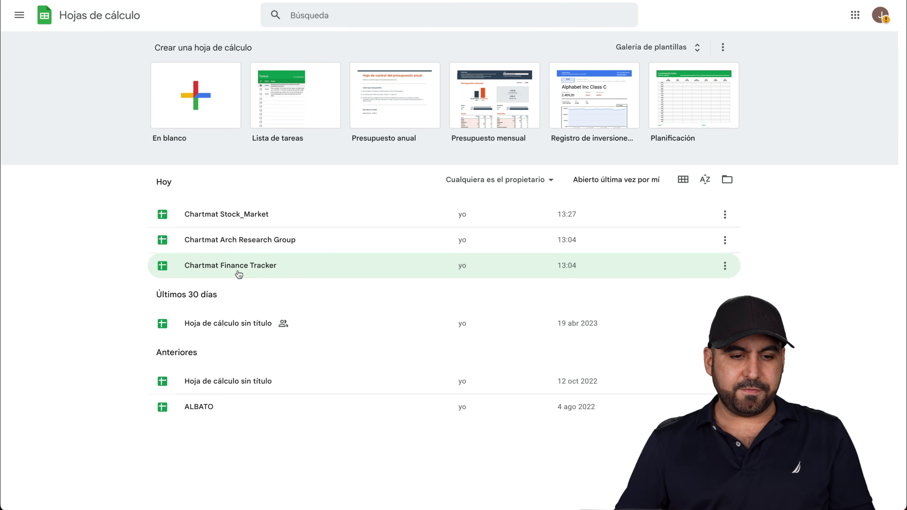
Open the Chartmat Finance Tracker spreadsheet and select its expense entries in A2:G14.
left_click(248, 267)
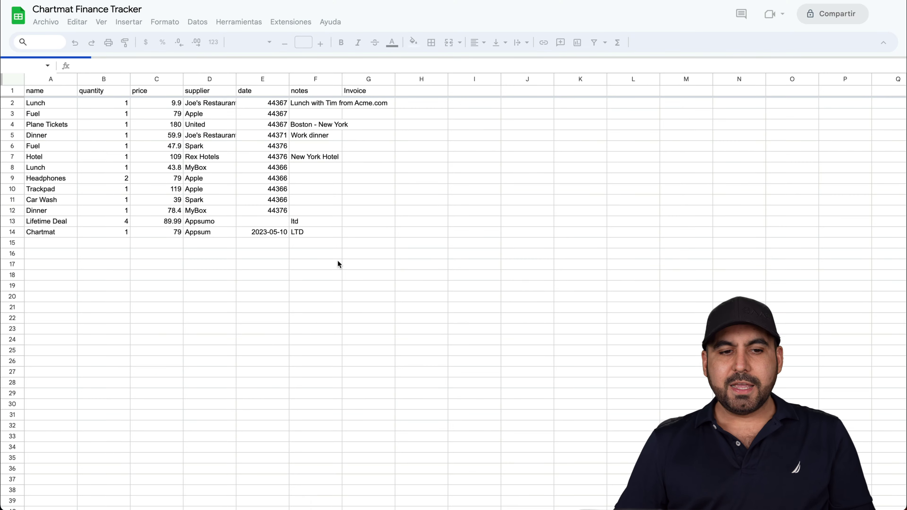
left_click(385, 230, "shift")
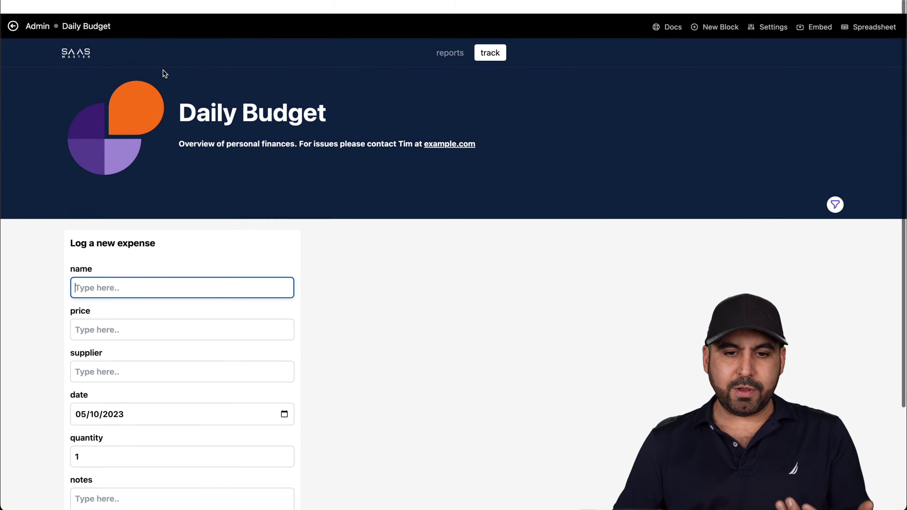
Look over the charts and expense table on the Daily Budget board's reports page and the expense form on its track page.
left_click(447, 38)
scroll(499, 277, "down", 5)
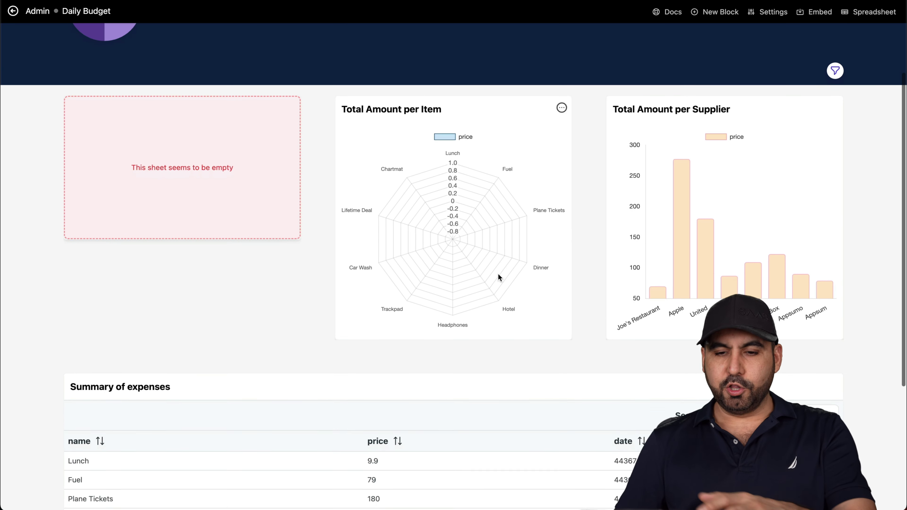
scroll(507, 277, "up", 5)
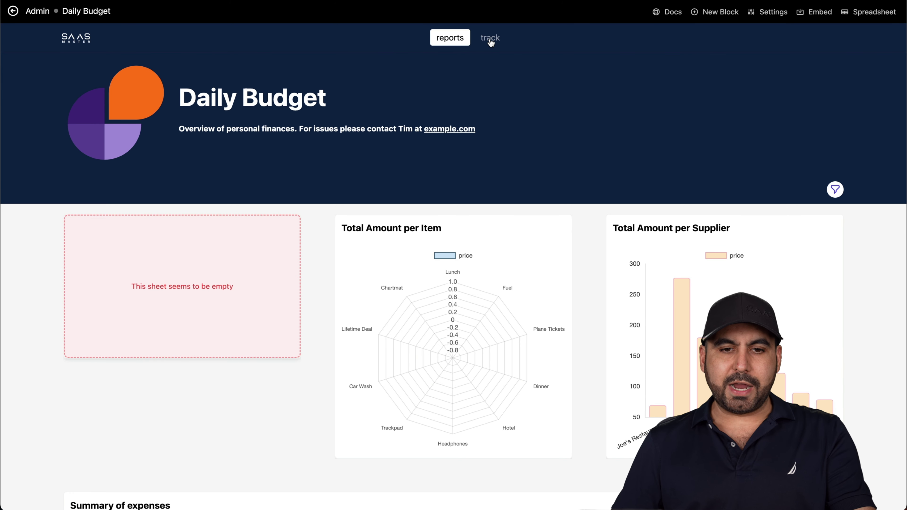
left_click(491, 42)
scroll(220, 280, "down", 4)
scroll(221, 279, "up", 4)
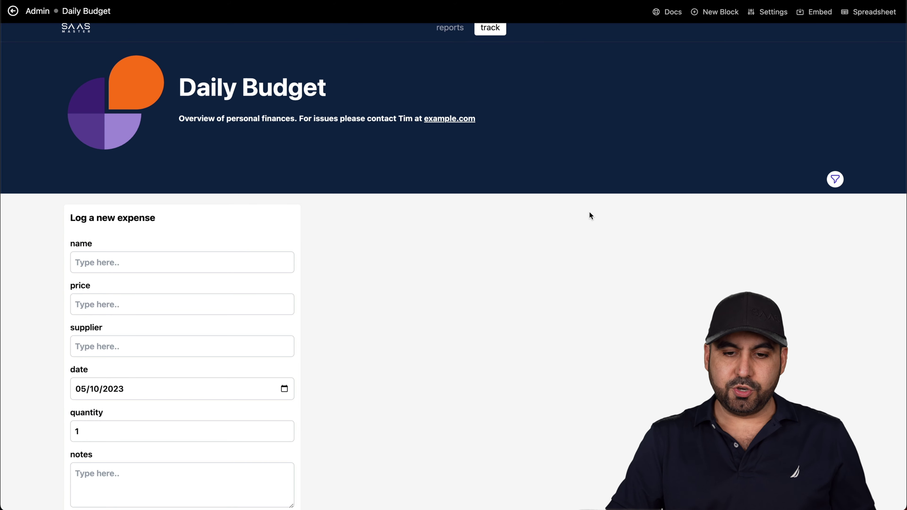
Inspect the Daily Budget track page in the browser's developer tools to view its mobile layout.
right_click(595, 218)
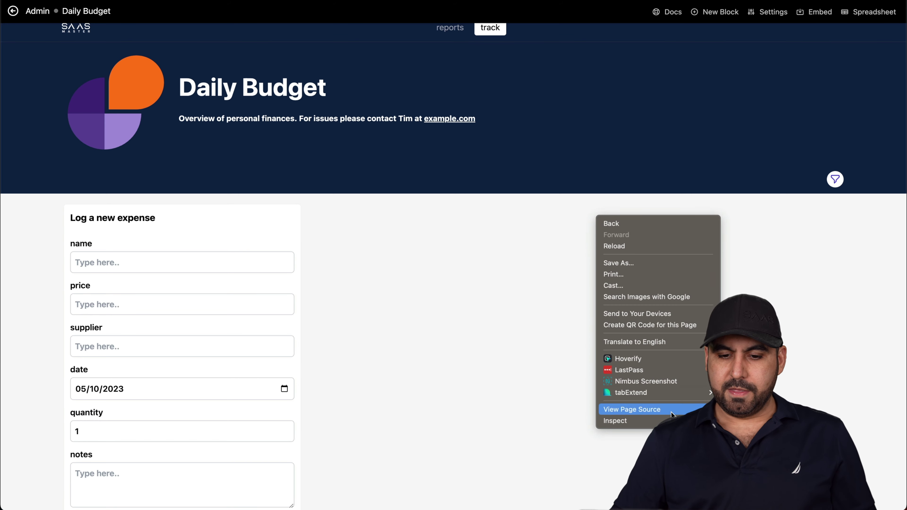
left_click(660, 421)
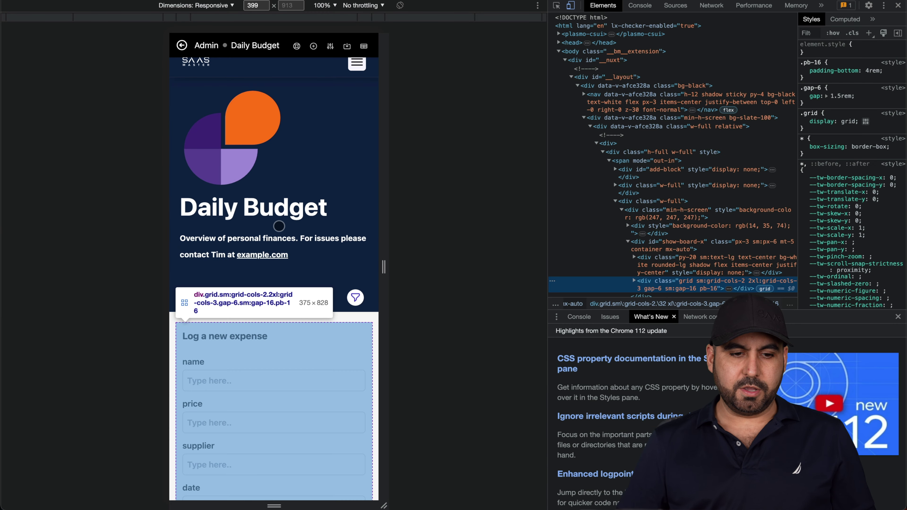
scroll(290, 253, "down", 3)
scroll(291, 253, "up", 5)
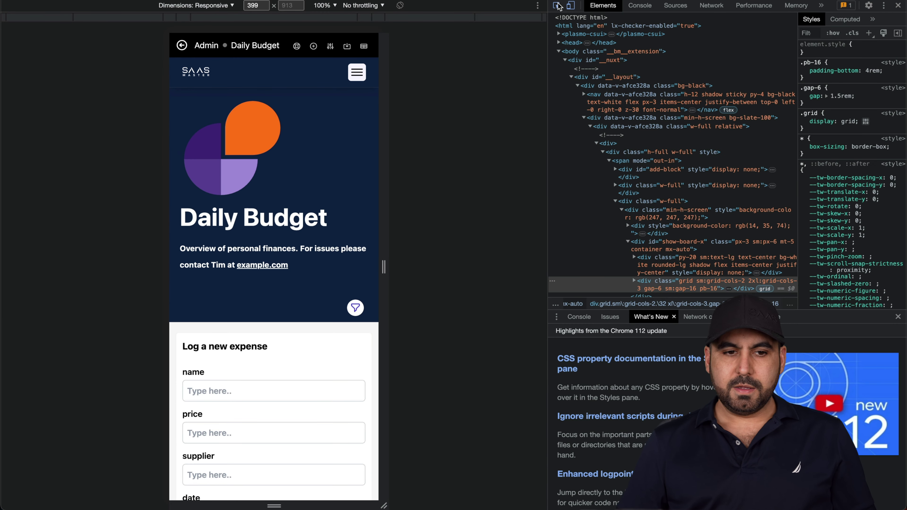
Review the reports page in the mobile layout through to the expense summary, and close the developer tools.
left_click(357, 71)
left_click(216, 110)
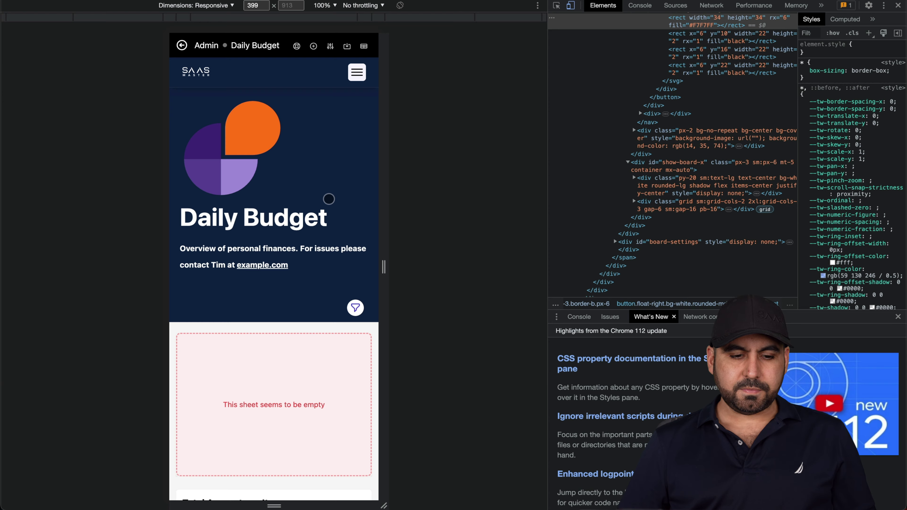
scroll(328, 199, "down", 7)
scroll(328, 199, "down", 10)
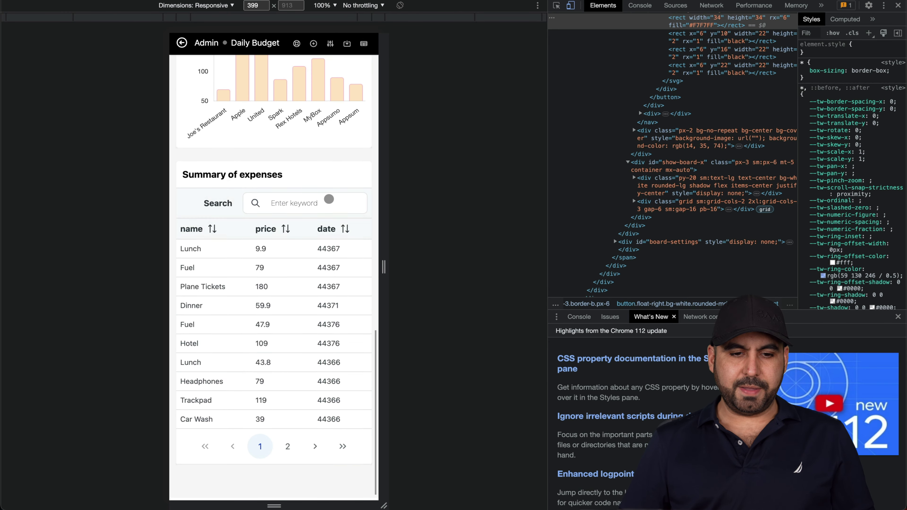
scroll(329, 199, "up", 10)
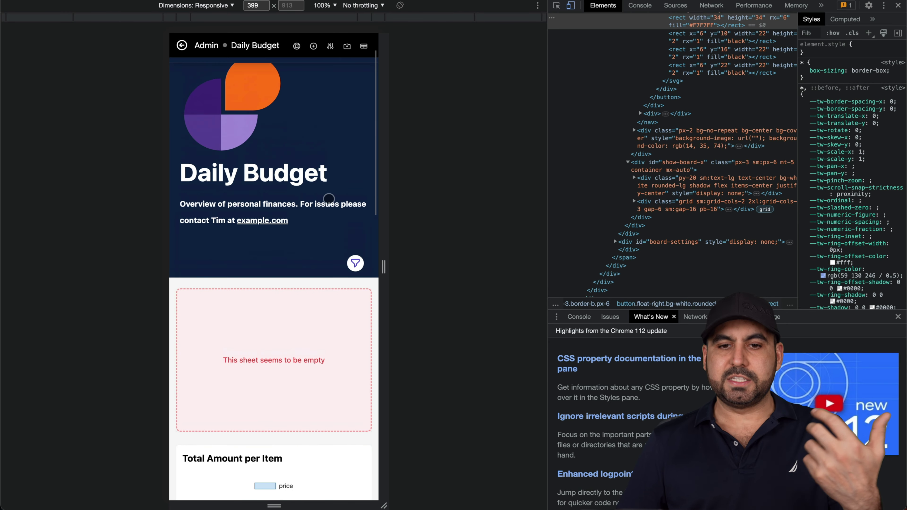
left_click(898, 5)
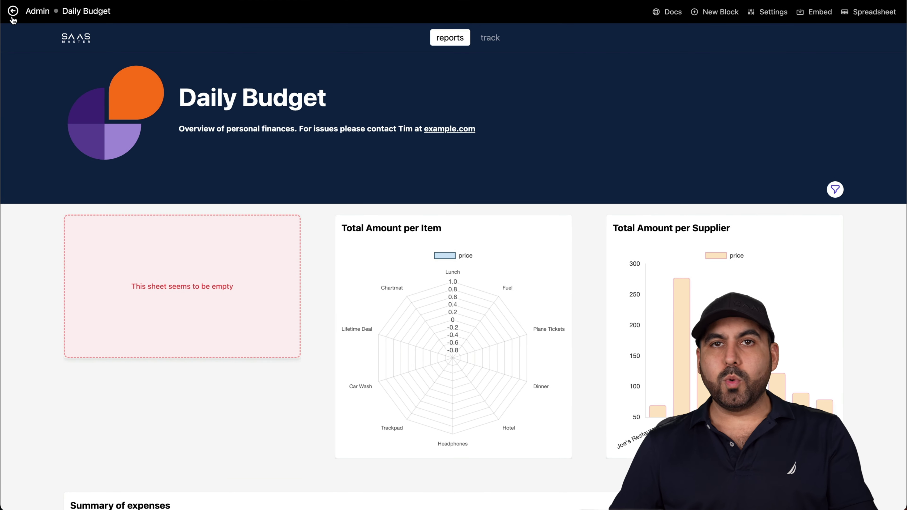
Create a new board from the Seo Metadata template with the path seo-metadata.
left_click(13, 11)
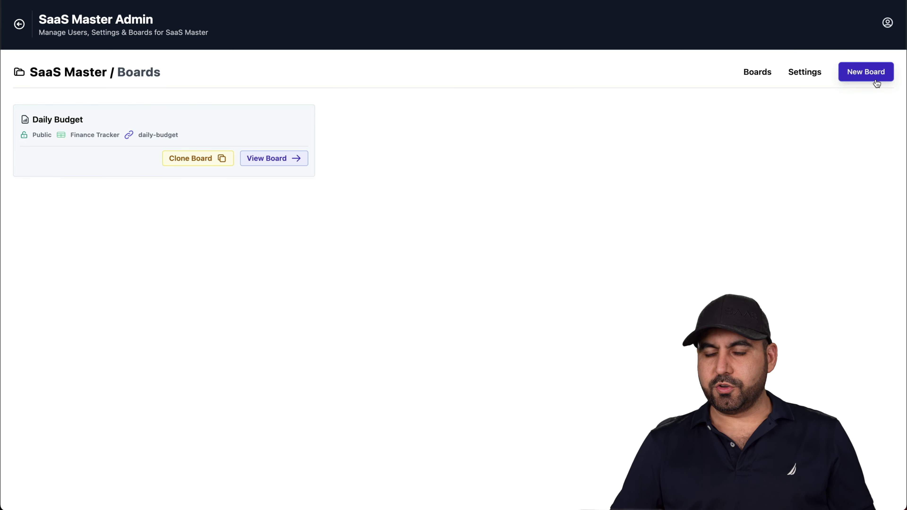
left_click(876, 82)
scroll(584, 382, "down", 1)
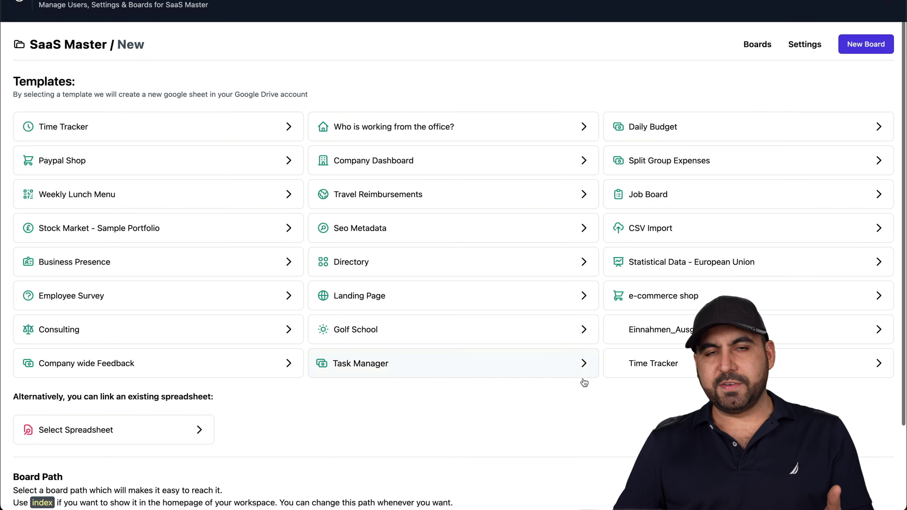
scroll(584, 382, "down", 1)
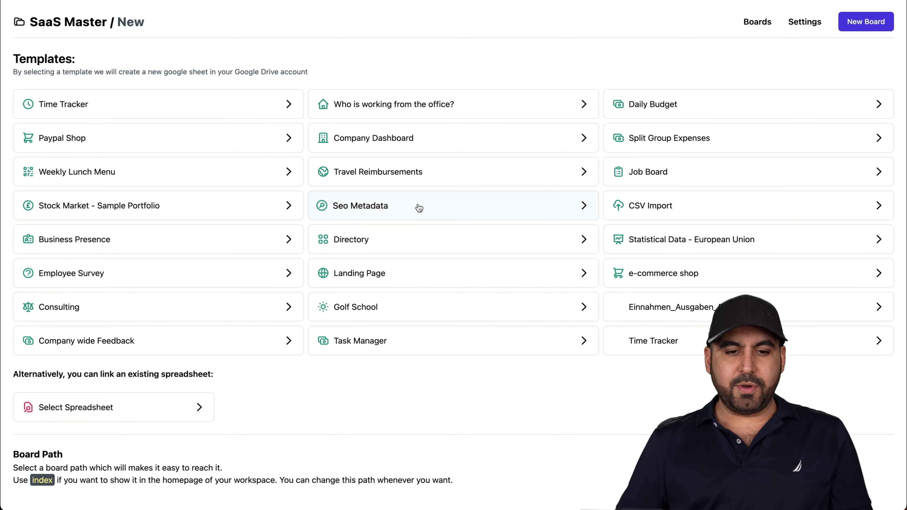
left_click(499, 213)
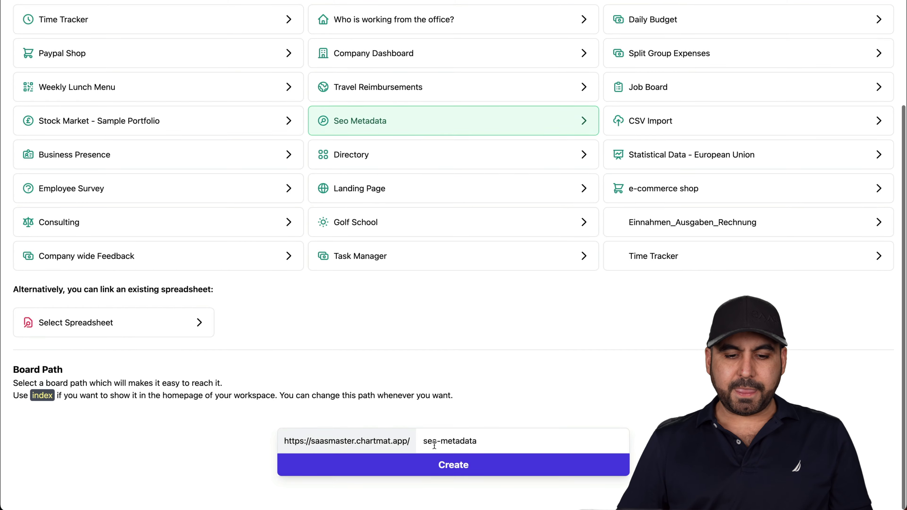
triple_click(505, 443)
left_click(473, 476)
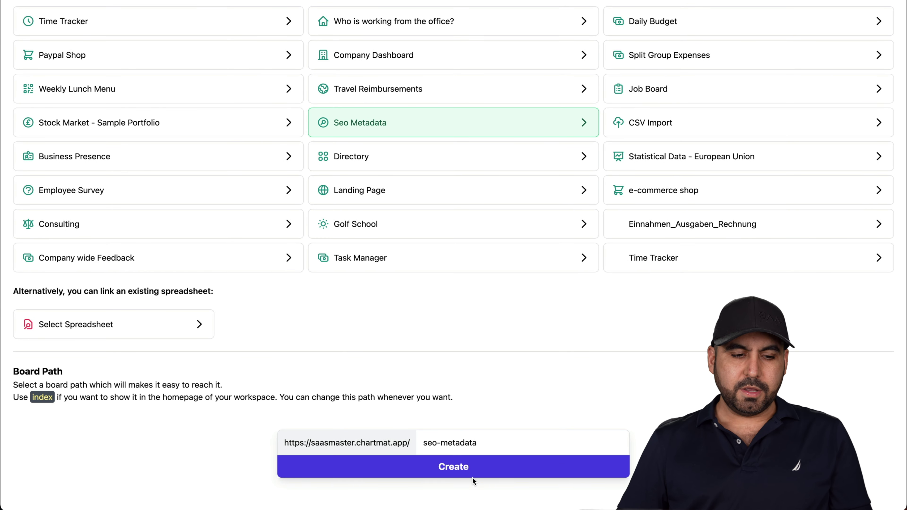
left_click(465, 470)
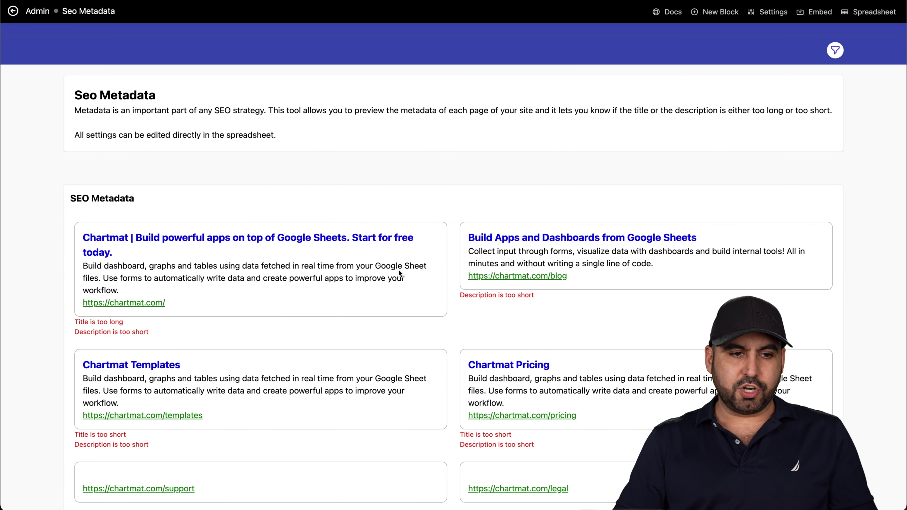
Examine the new board's SEO metadata previews and Open Graph image previews.
scroll(249, 280, "down", 10)
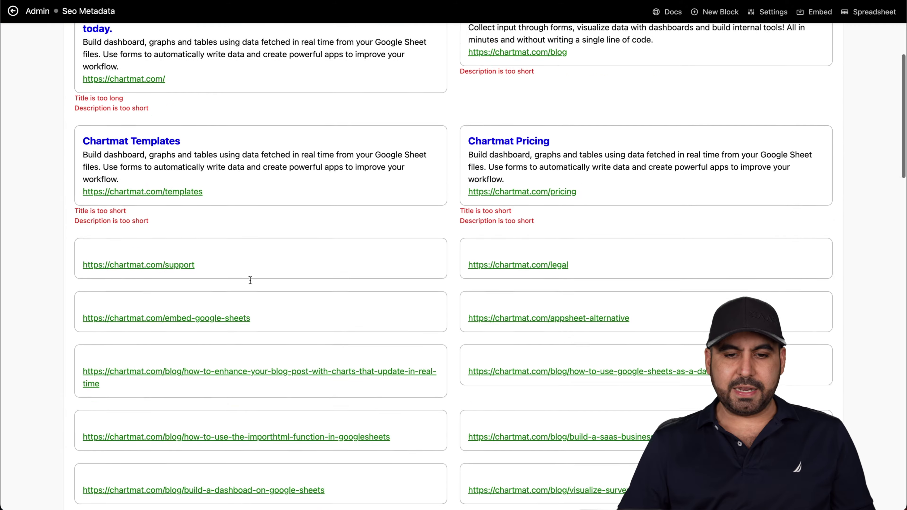
scroll(250, 283, "down", 9)
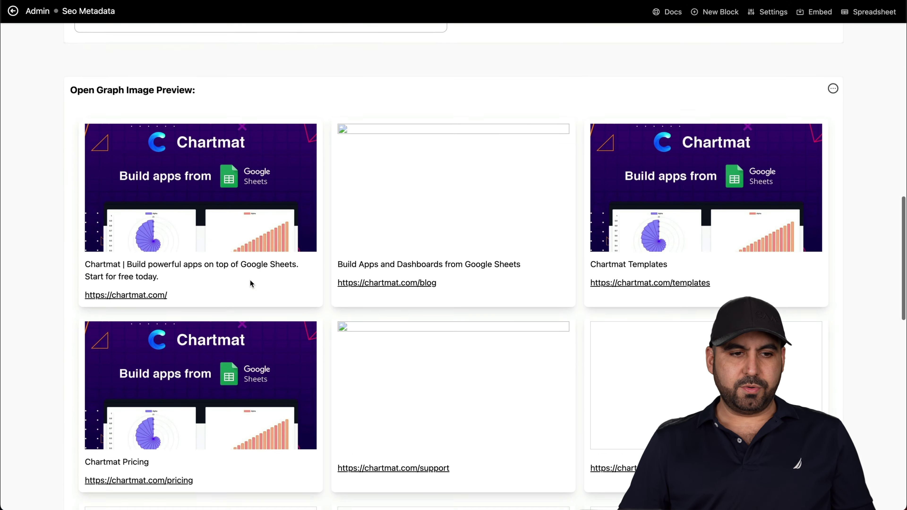
scroll(241, 251, "down", 19)
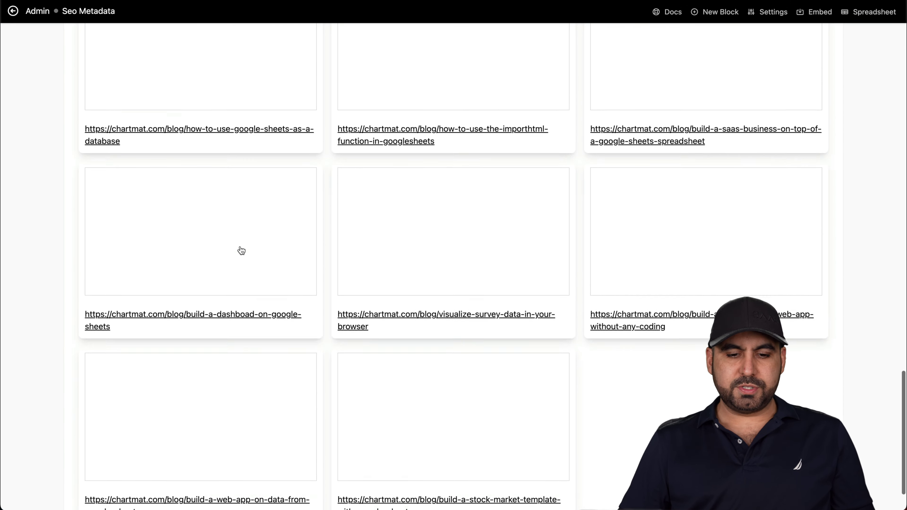
scroll(241, 250, "up", 20)
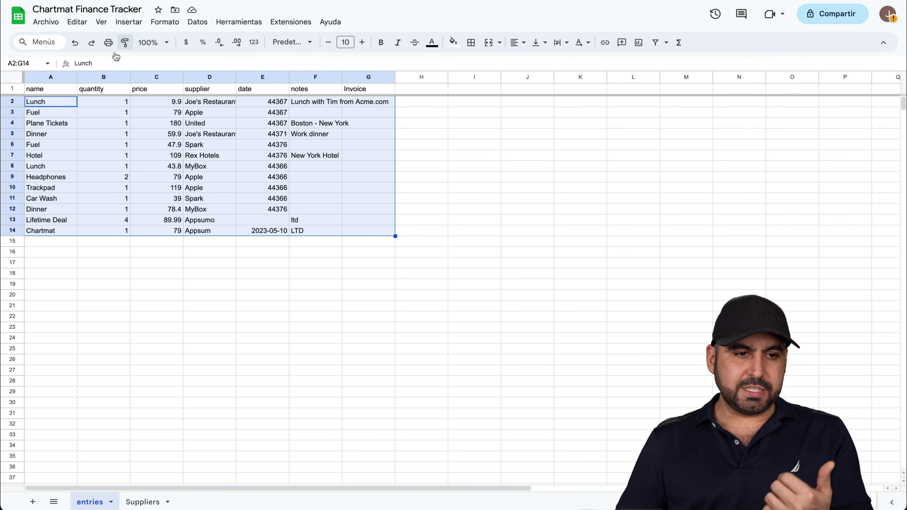
Open the Chartmat Seo metadata spreadsheet in Google Sheets, and look through the Seo Metadata board in Chartmat again.
left_click(18, 16)
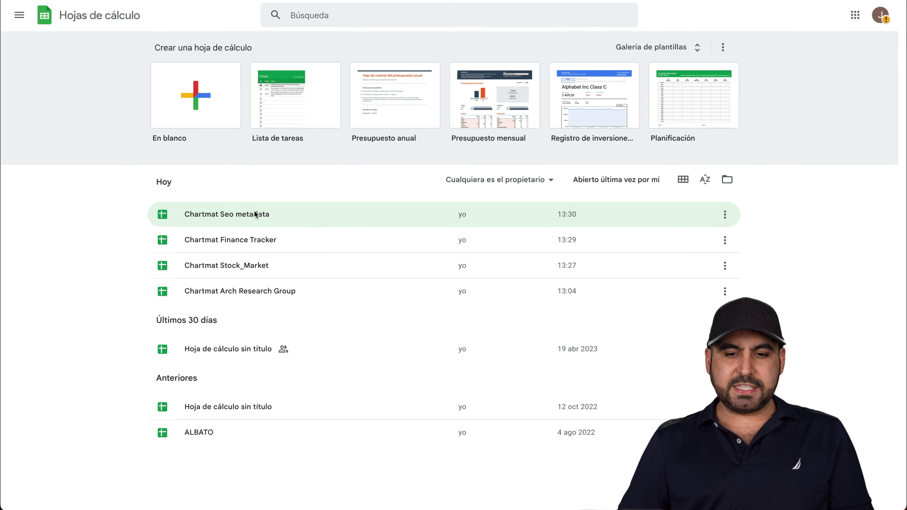
left_click(256, 214)
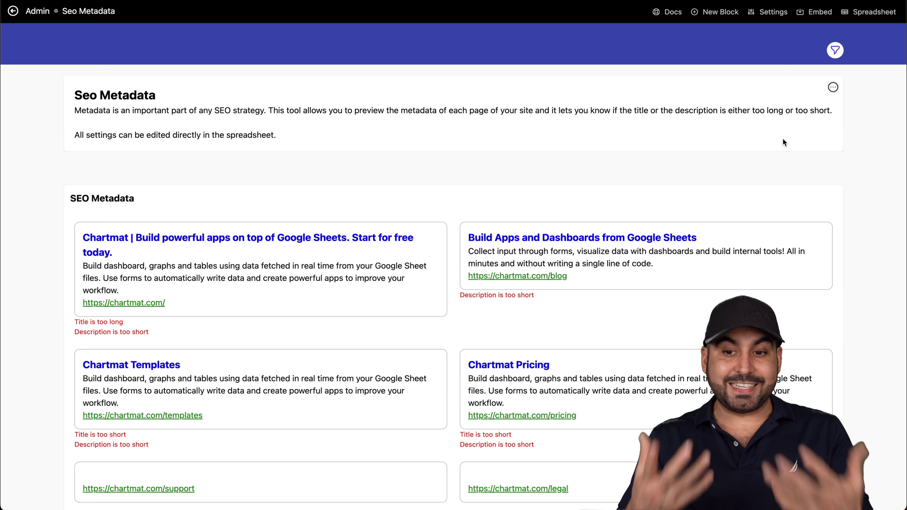
scroll(783, 139, "down", 15)
scroll(782, 138, "up", 15)
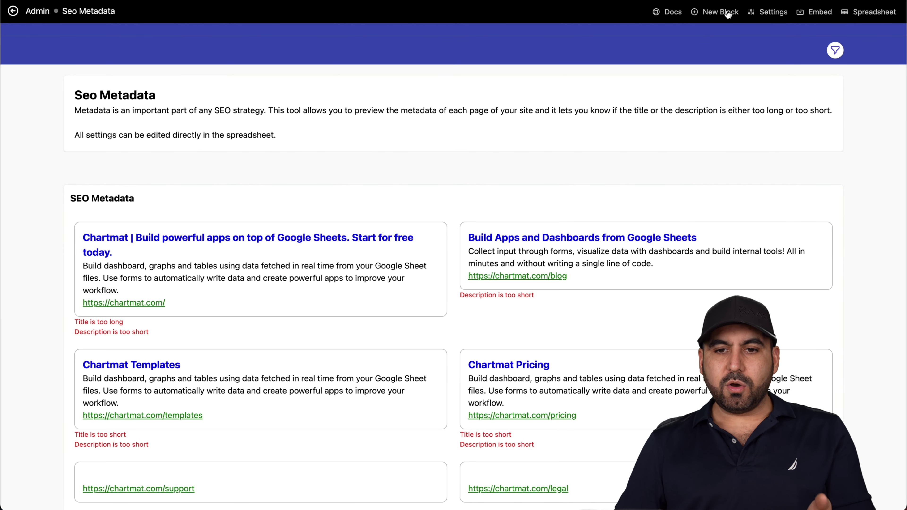
Start a new Form block on the Seo Metadata board and examine its data source, block configuration and axes options.
left_click(728, 14)
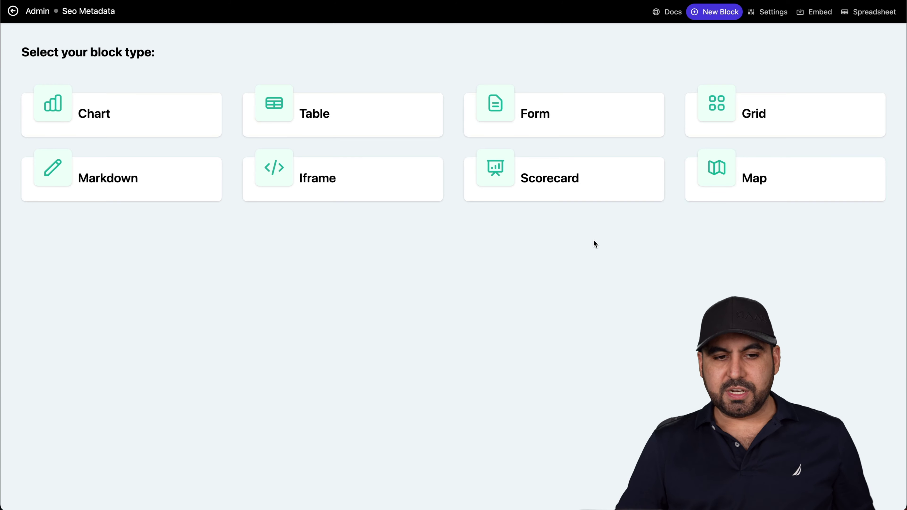
left_click(536, 125)
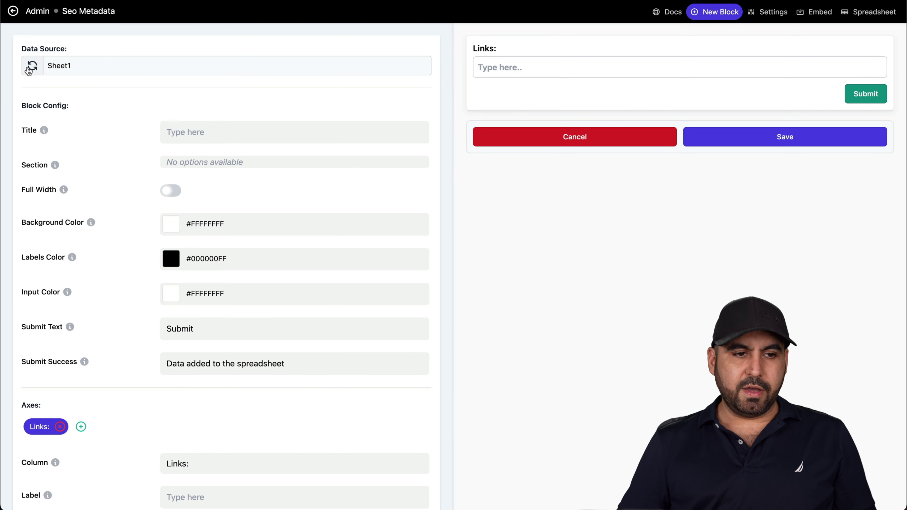
left_click(66, 67)
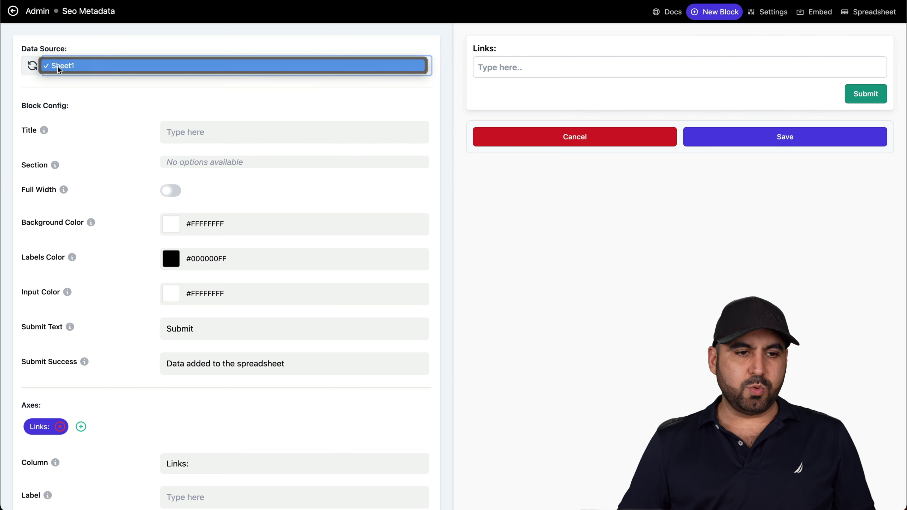
left_click(97, 94)
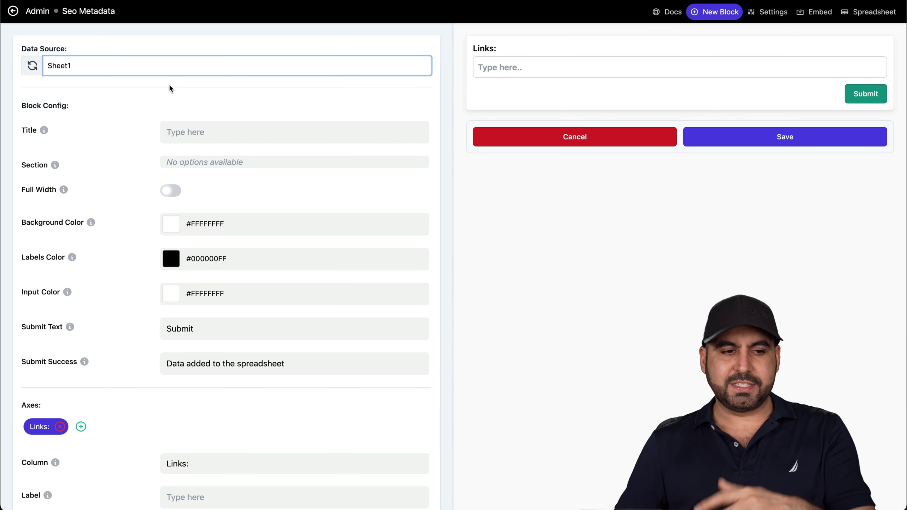
left_click(206, 125)
scroll(210, 278, "down", 2)
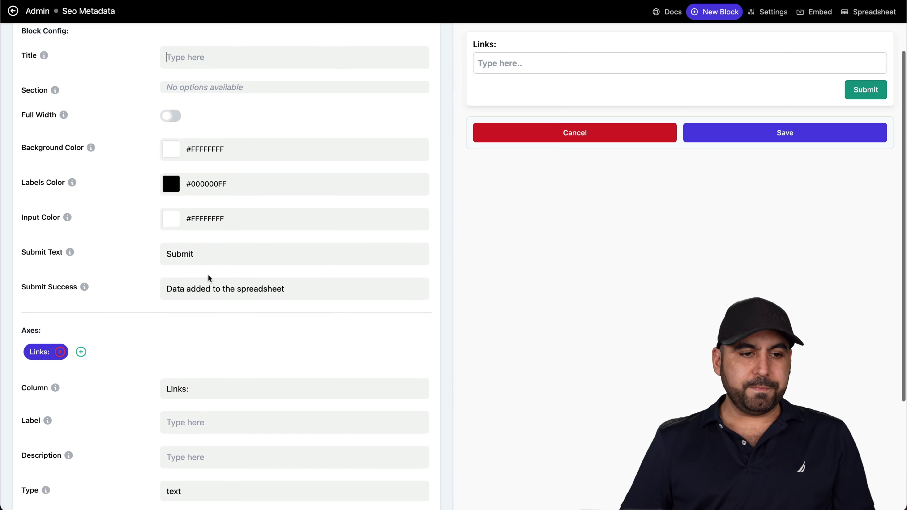
scroll(218, 132, "down", 4)
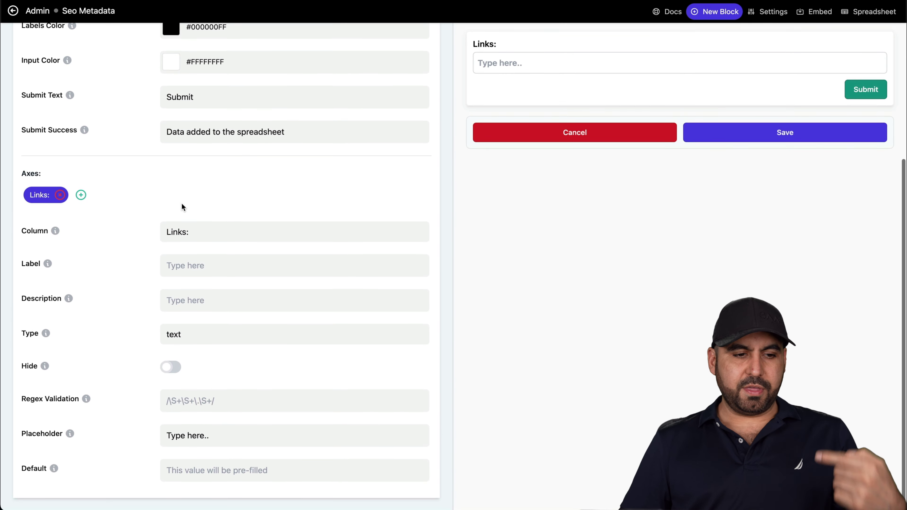
scroll(412, 254, "up", 7)
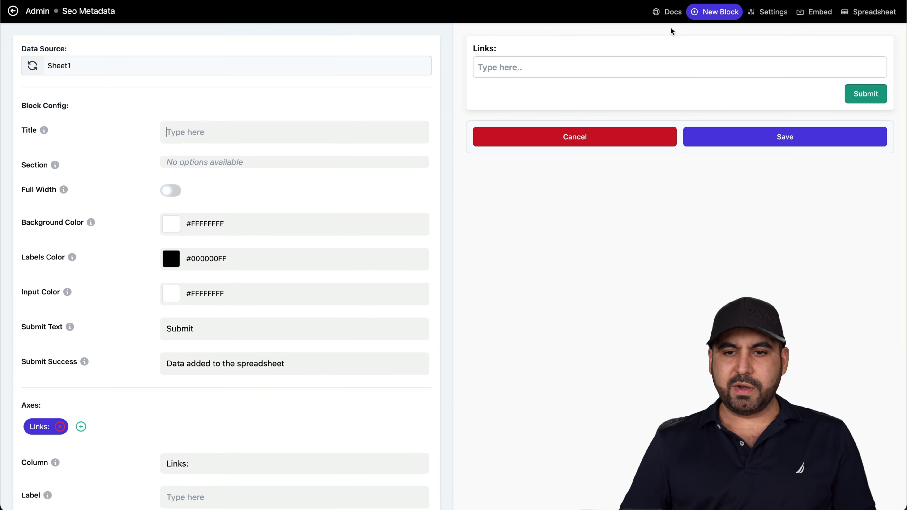
Start a new Chart block to view its configuration and preview, and open the Seo Metadata board's settings.
left_click(702, 15)
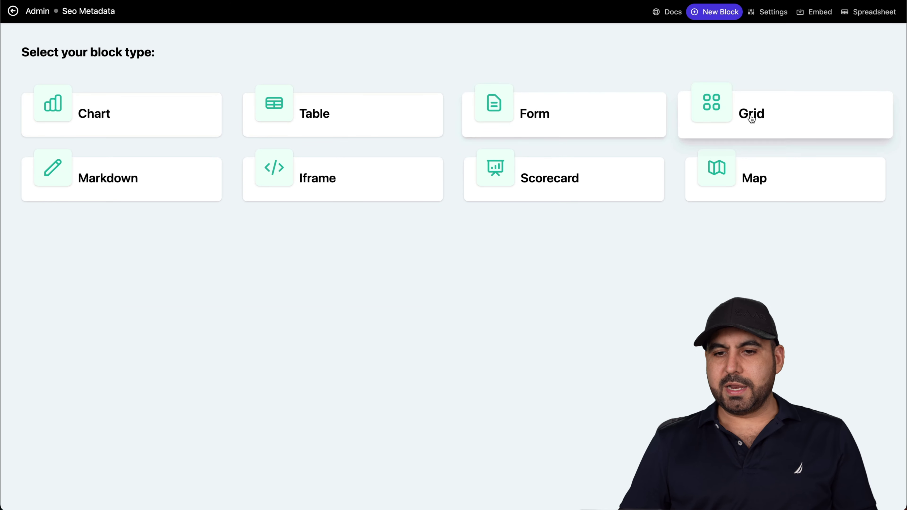
left_click(166, 125)
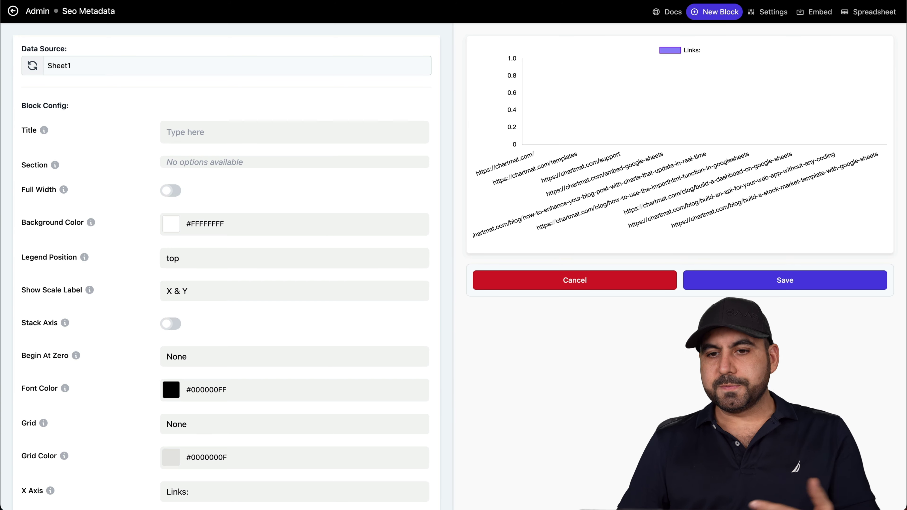
left_click(765, 8)
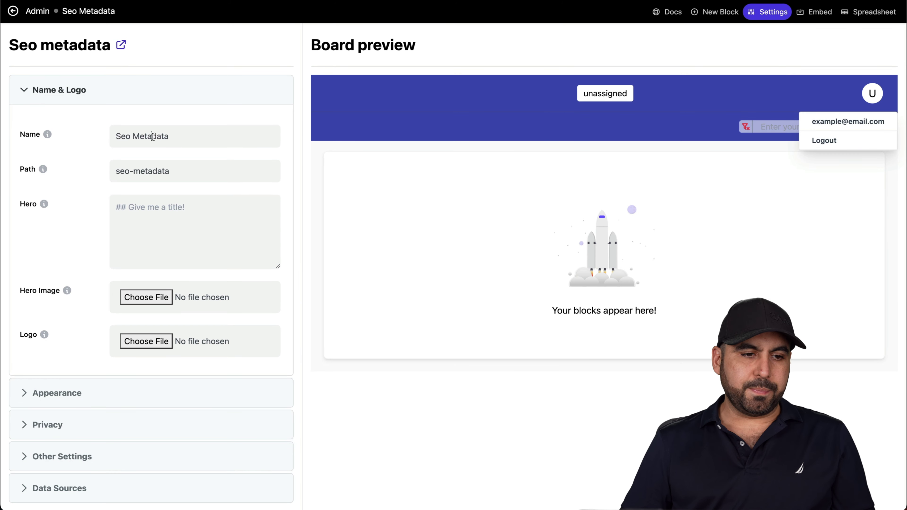
Review the Seo Metadata board's name, path, hero and logo settings, and its appearance color settings.
triple_click(153, 136)
key("Tab")
scroll(100, 260, "down", 2)
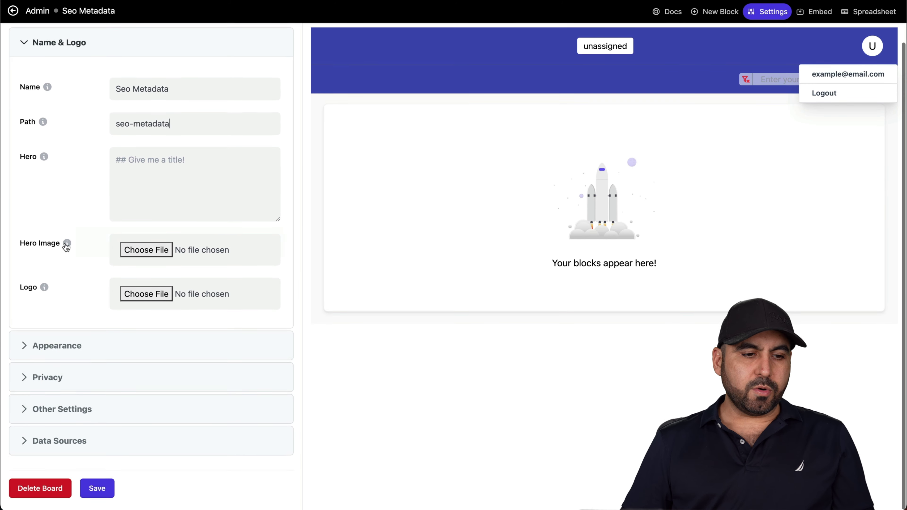
left_click(107, 355)
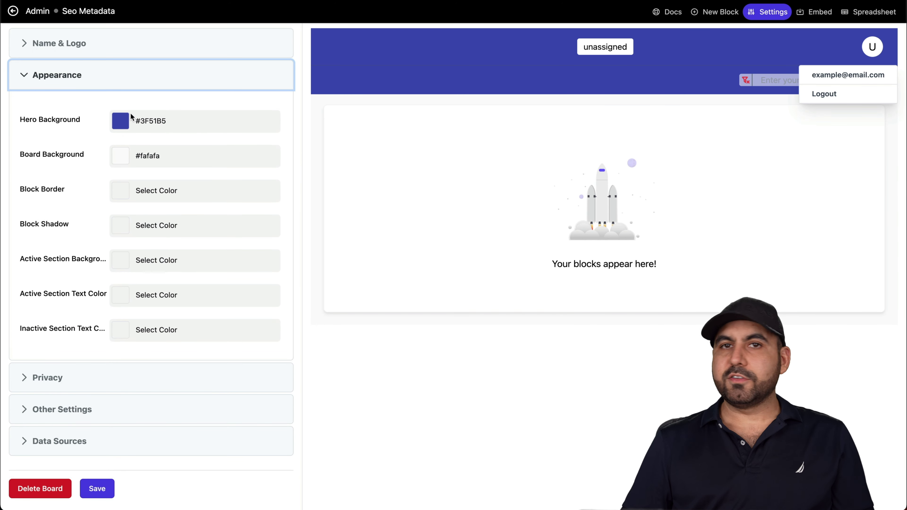
Make the Seo Metadata board public in its privacy settings and look through the available sign-in methods.
left_click(101, 378)
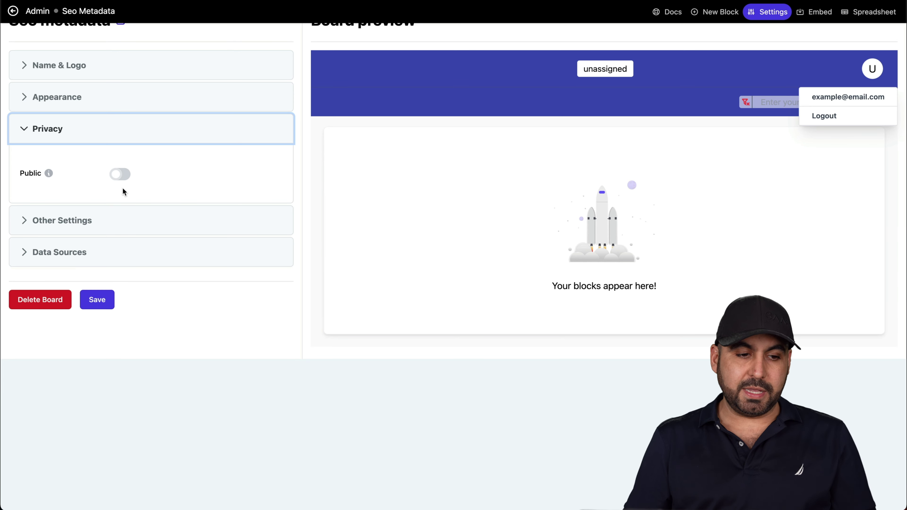
left_click(121, 175)
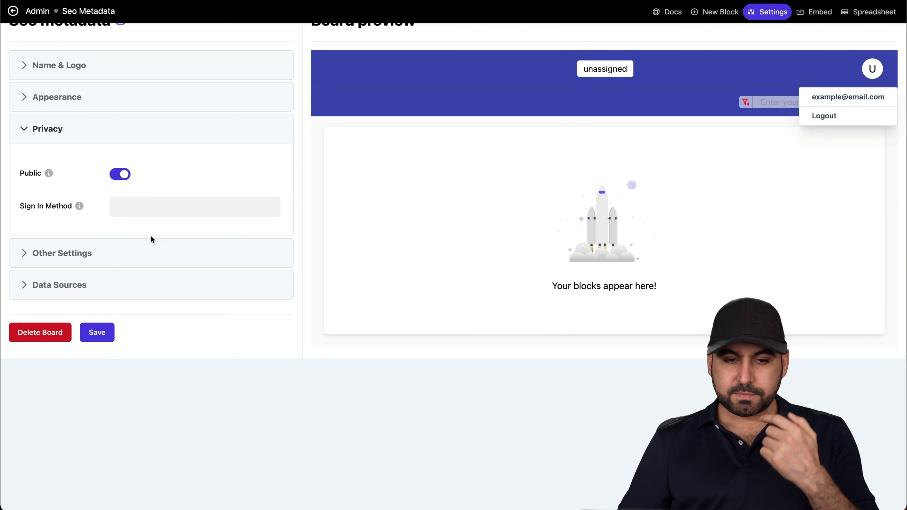
left_click(143, 207)
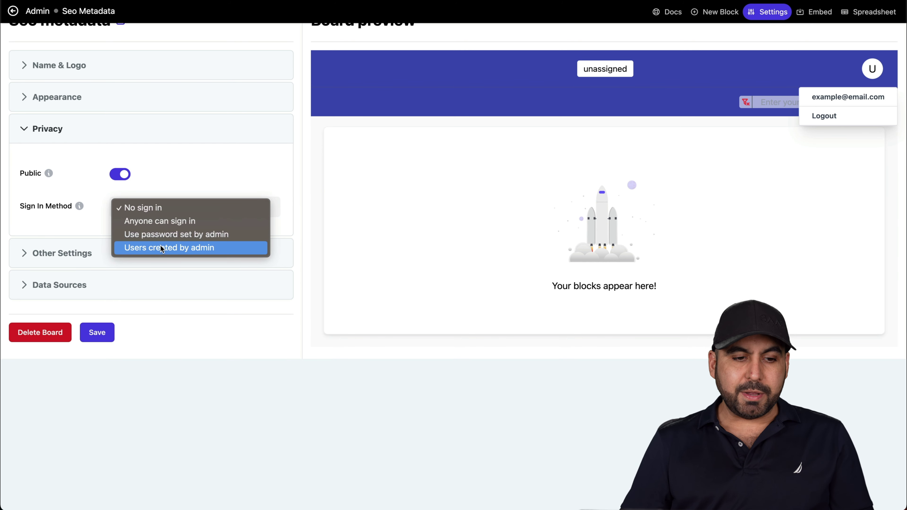
left_click(73, 220)
Review the board's other settings and data source range, and save the board settings.
left_click(88, 253)
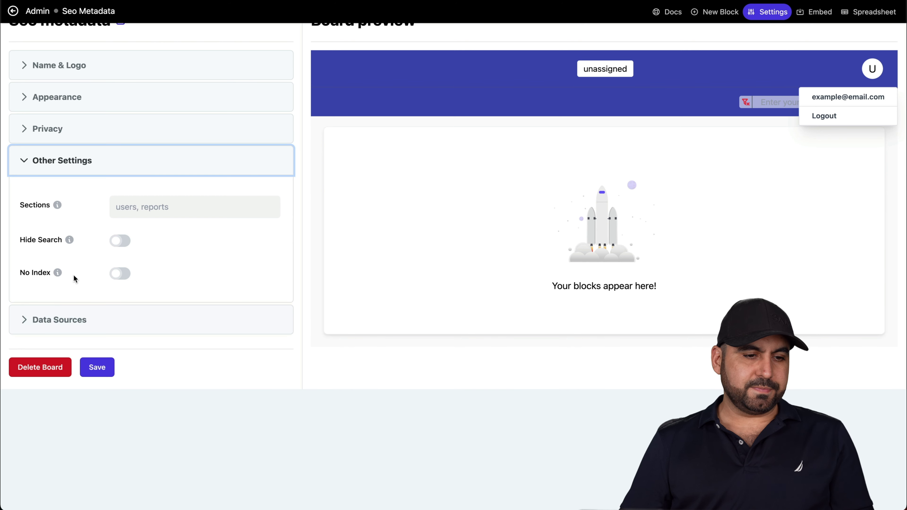
left_click(95, 319)
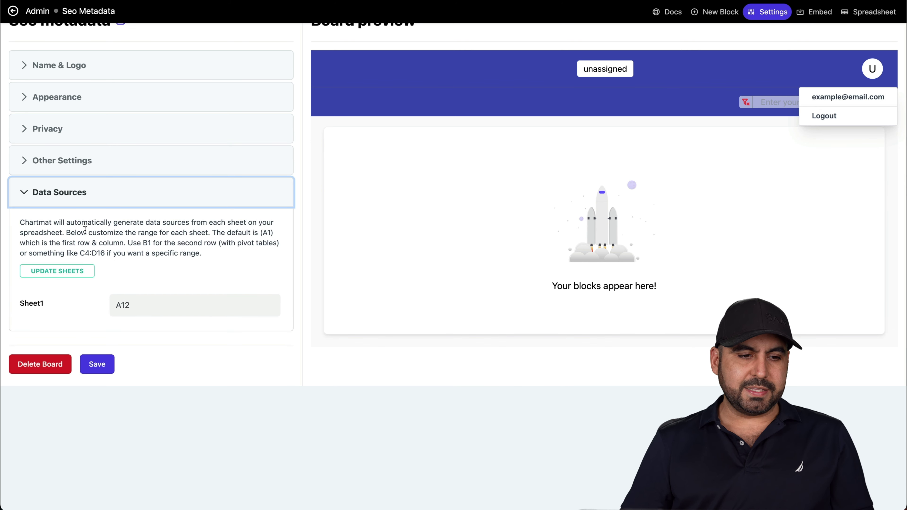
left_click(102, 364)
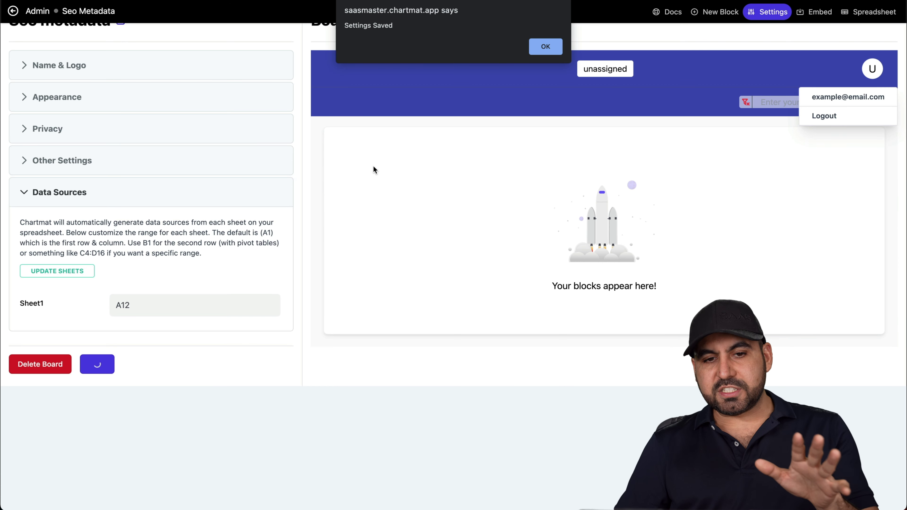
left_click(545, 53)
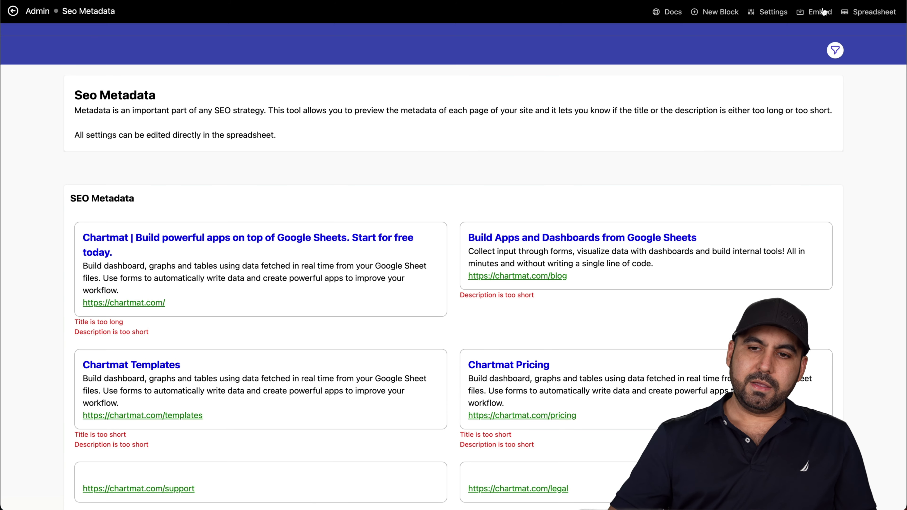
Examine the embed options for the Seo Metadata board's specific sections and blocks, and return to the board.
left_click(823, 12)
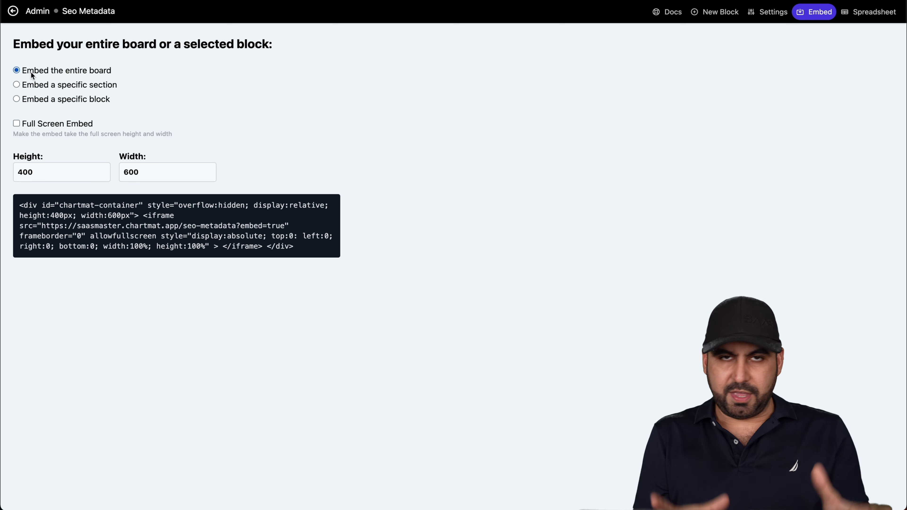
left_click(50, 87)
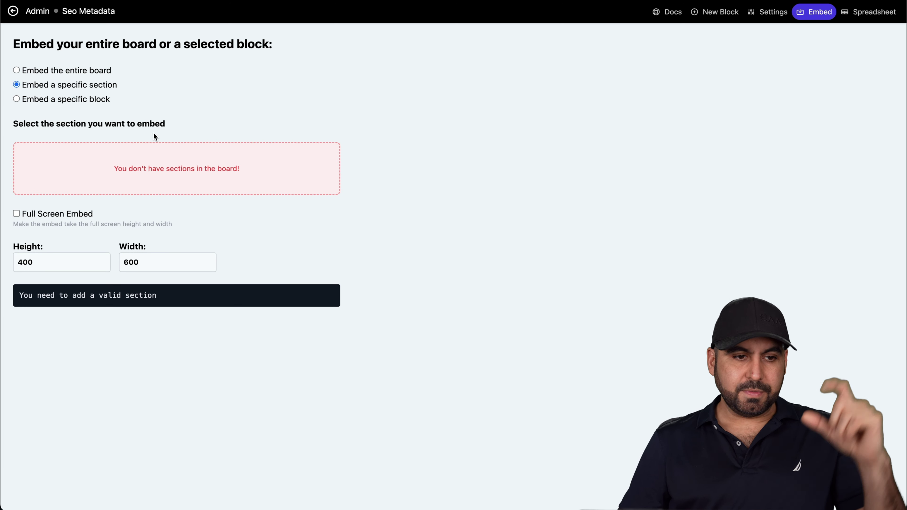
left_click(63, 99)
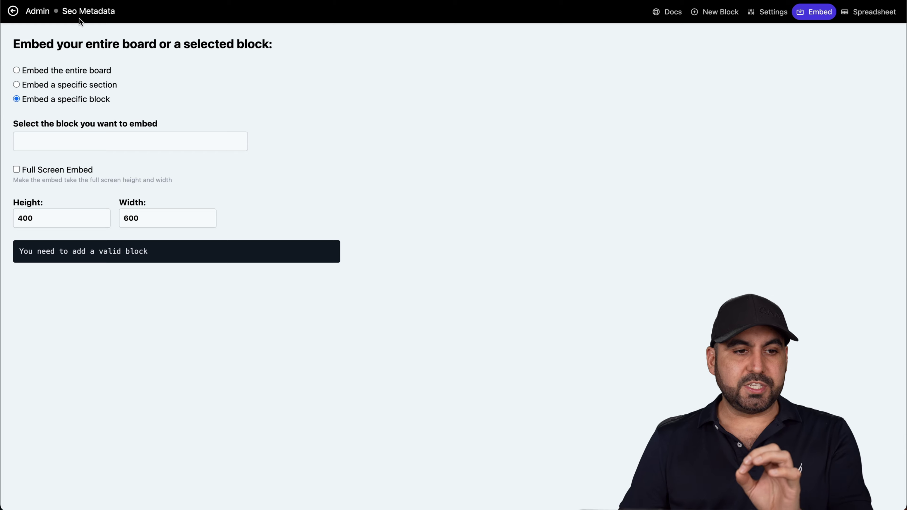
left_click(84, 13)
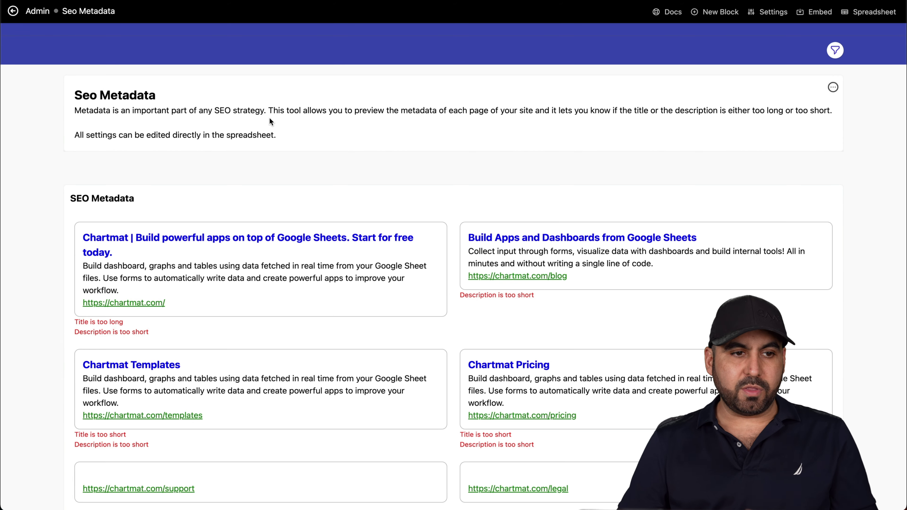
Create a new board from the Landing Page template with the path landing-page.
left_click(13, 11)
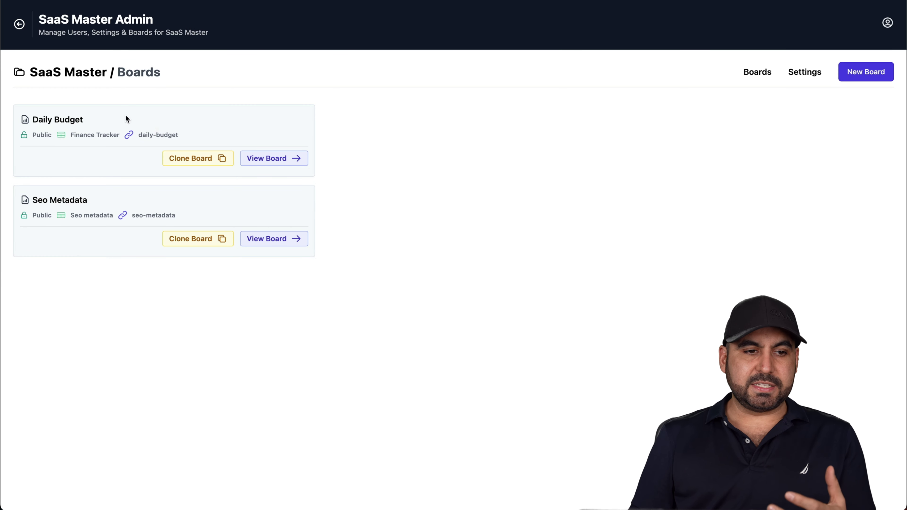
left_click(885, 75)
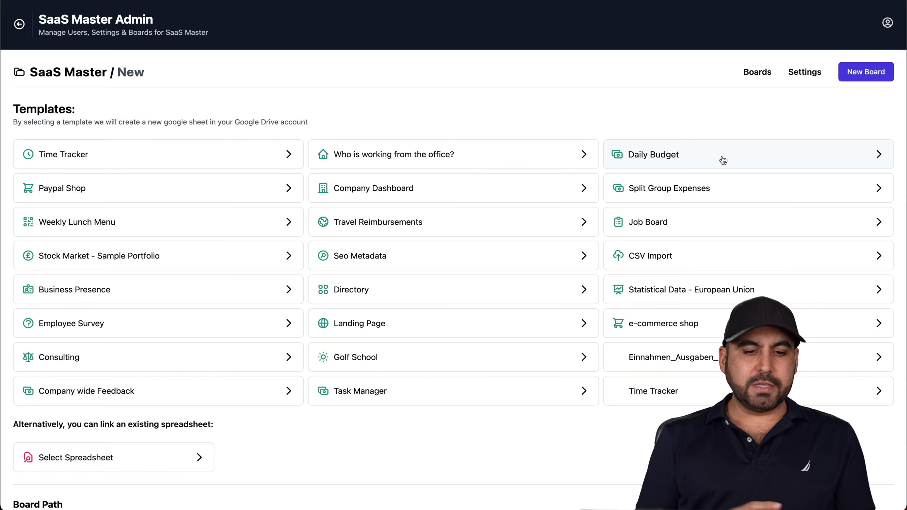
left_click(430, 328)
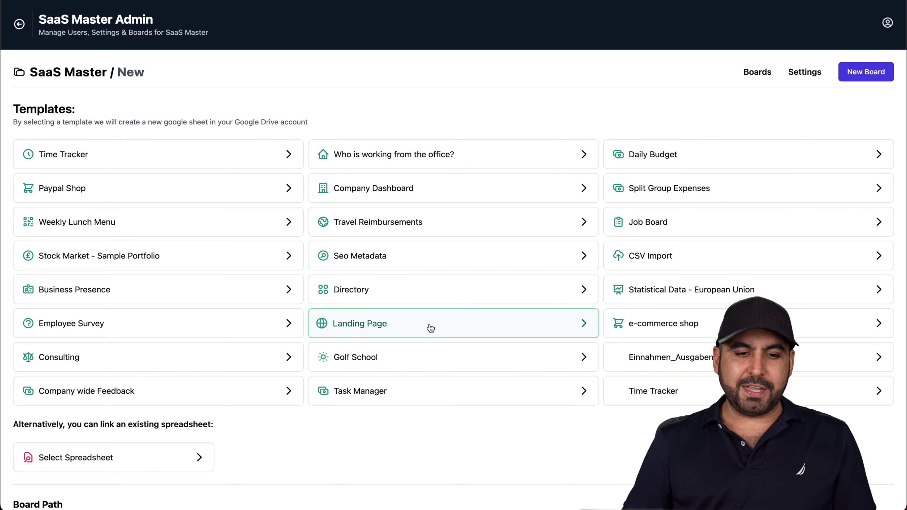
scroll(431, 328, "down", 5)
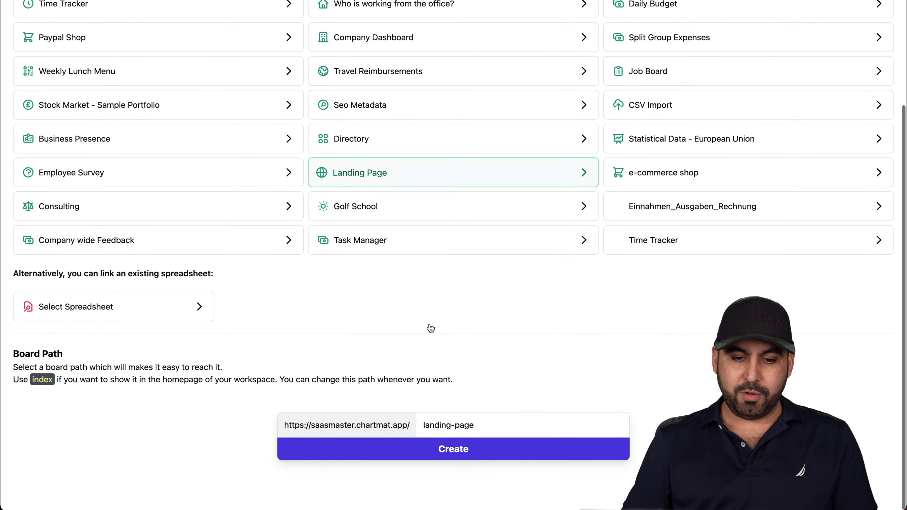
left_click(556, 468)
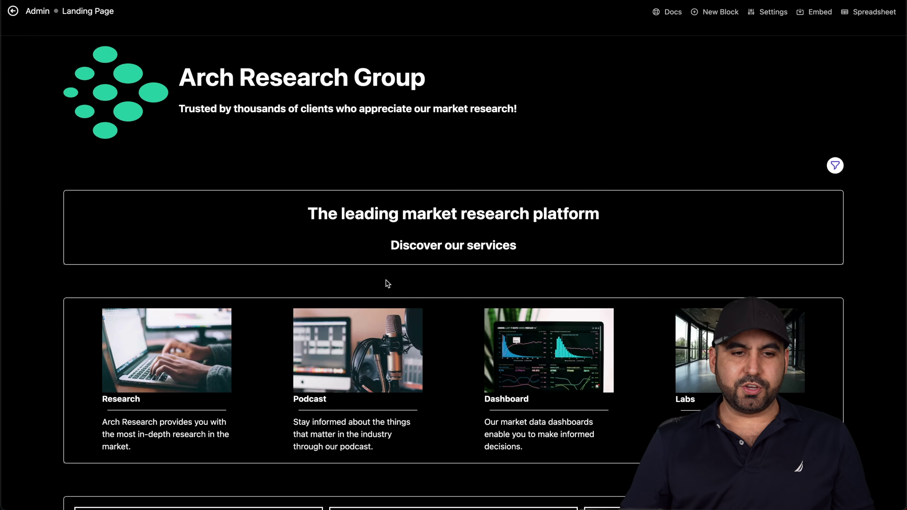
Look through the new Landing Page board's services, pricing plans and testimonials, and open its linked spreadsheet.
scroll(386, 280, "down", 3)
scroll(388, 283, "down", 8)
scroll(385, 283, "up", 12)
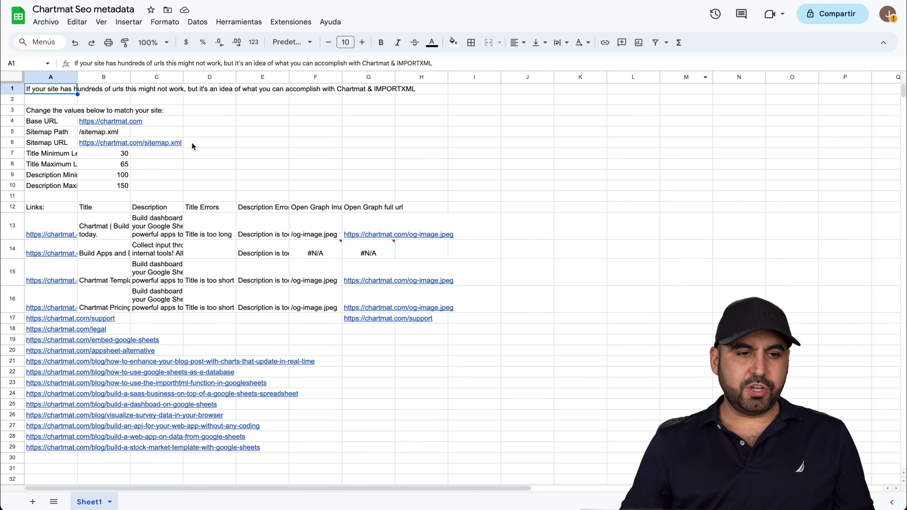
left_click(18, 18)
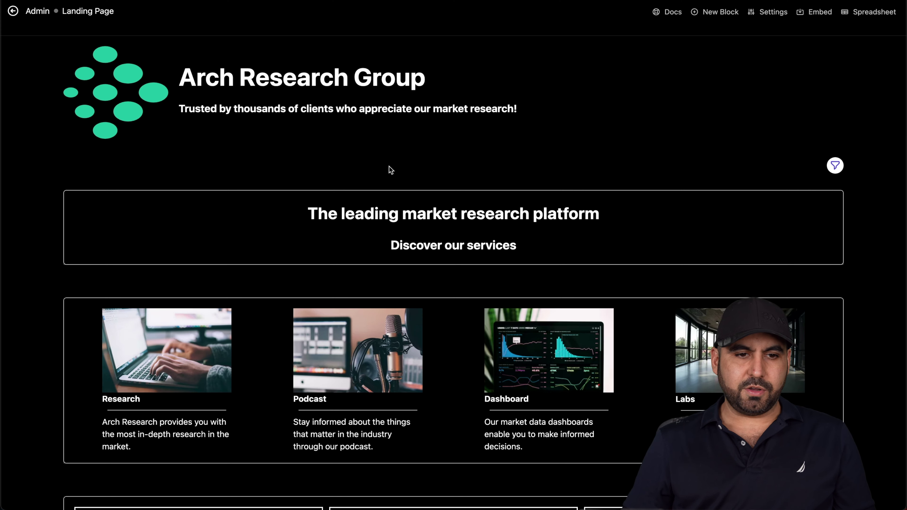
left_click(870, 12)
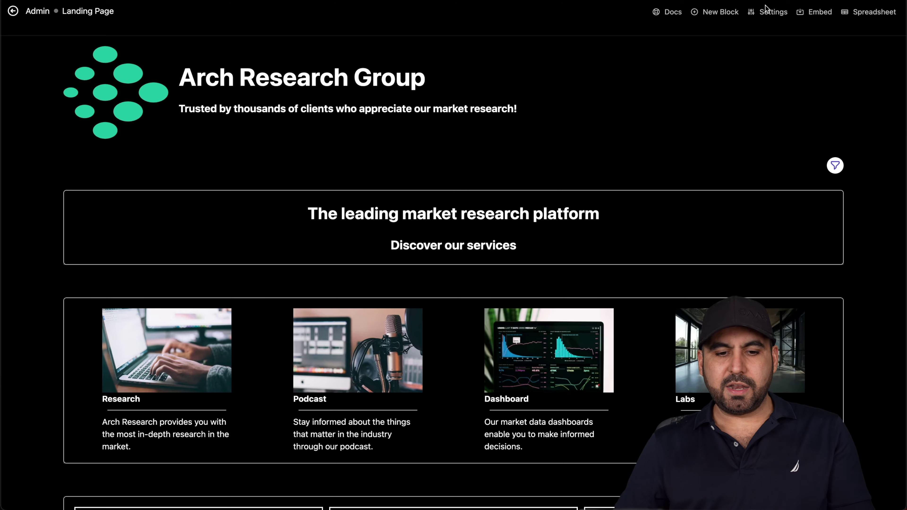
scroll(432, 435, "down", 15)
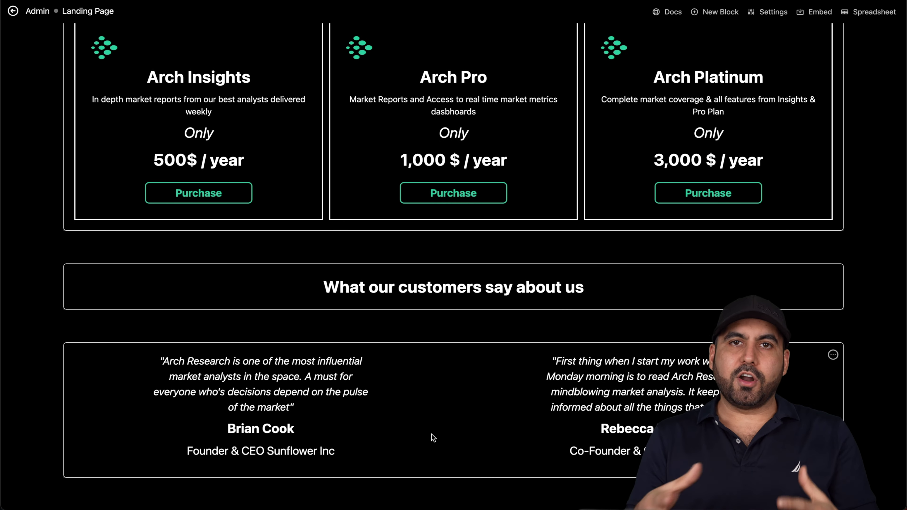
scroll(433, 437, "up", 15)
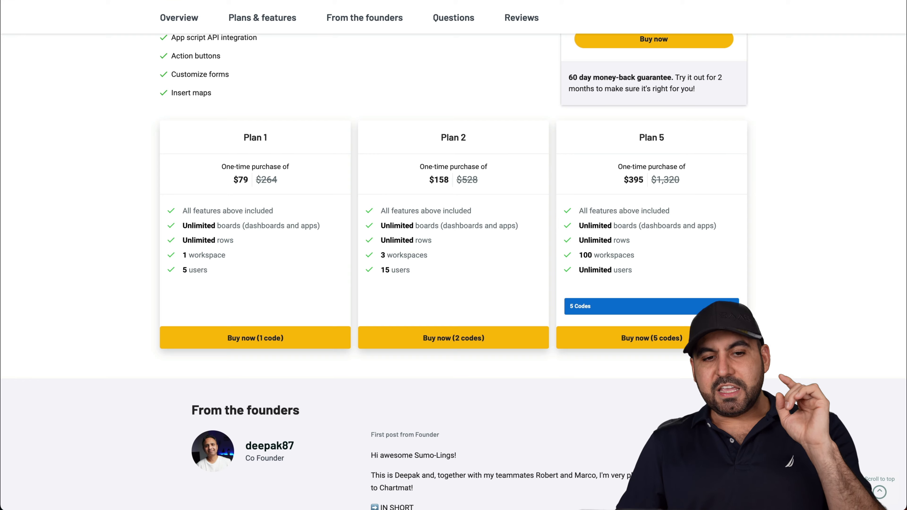
Return to the Chartmat workspace, start a new board and browse the existing spreadsheets available for linking, without choosing one.
key("ctrl+Tab")
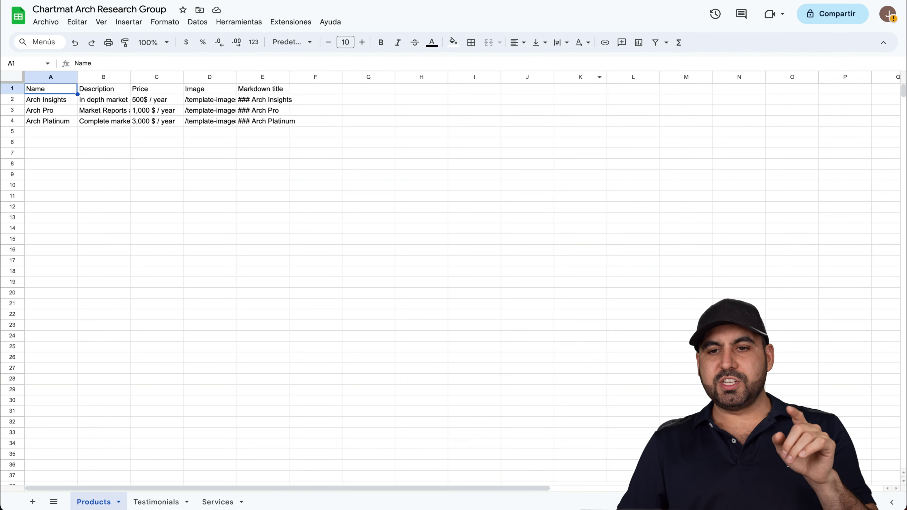
key("ctrl+Tab")
left_click(37, 11)
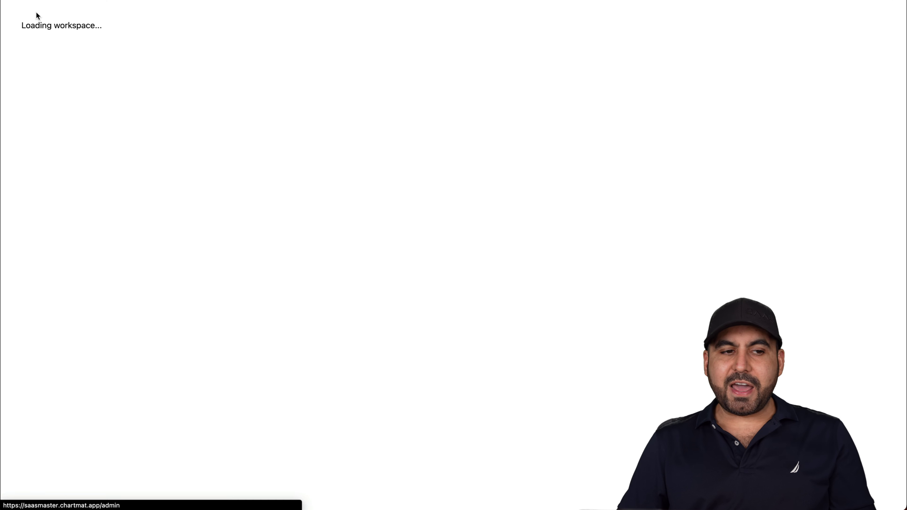
left_click(878, 81)
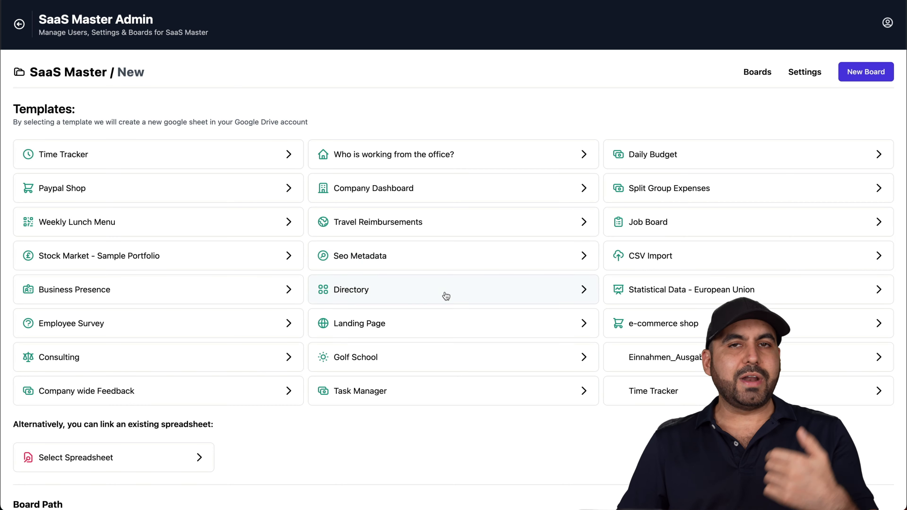
scroll(249, 312, "down", 4)
left_click(145, 323)
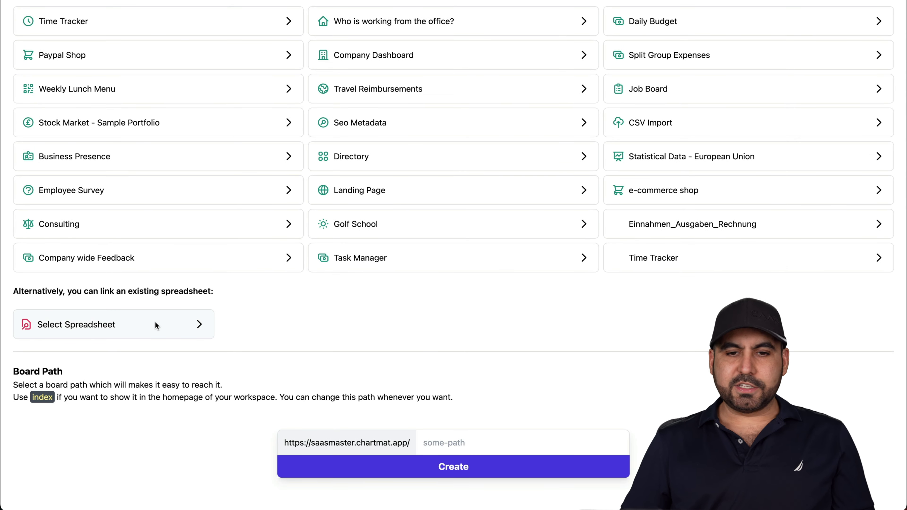
left_click(545, 77)
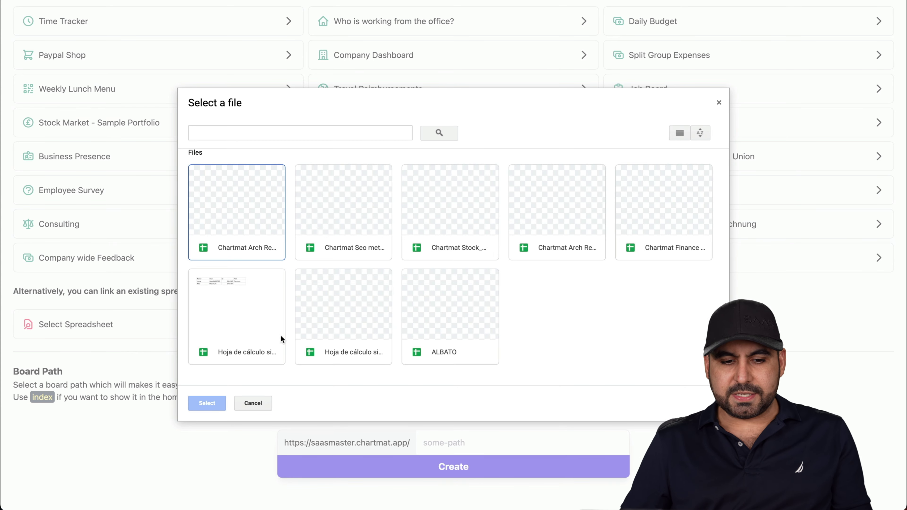
left_click(718, 103)
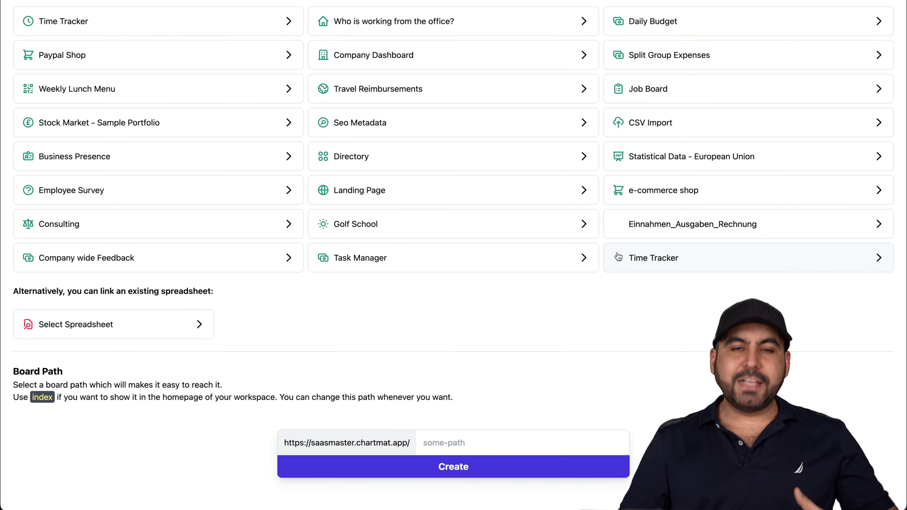